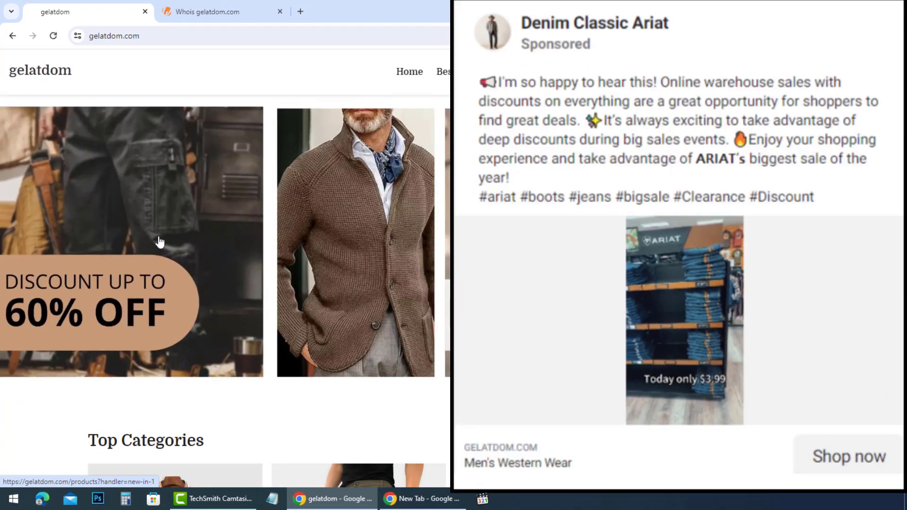
pyautogui.scroll(-2, 159, 242)
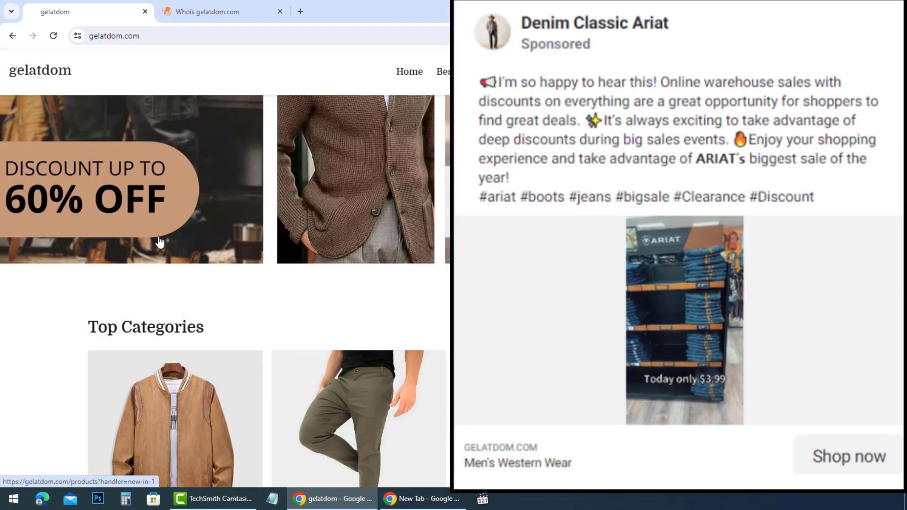
pyautogui.scroll(-1, 159, 242)
pyautogui.scroll(-3, 159, 242)
pyautogui.scroll(-2, 160, 243)
pyautogui.scroll(-1, 169, 264)
pyautogui.scroll(2, 169, 263)
pyautogui.scroll(-2, 168, 264)
pyautogui.scroll(-2, 169, 264)
pyautogui.scroll(-3, 169, 264)
pyautogui.scroll(-3, 168, 264)
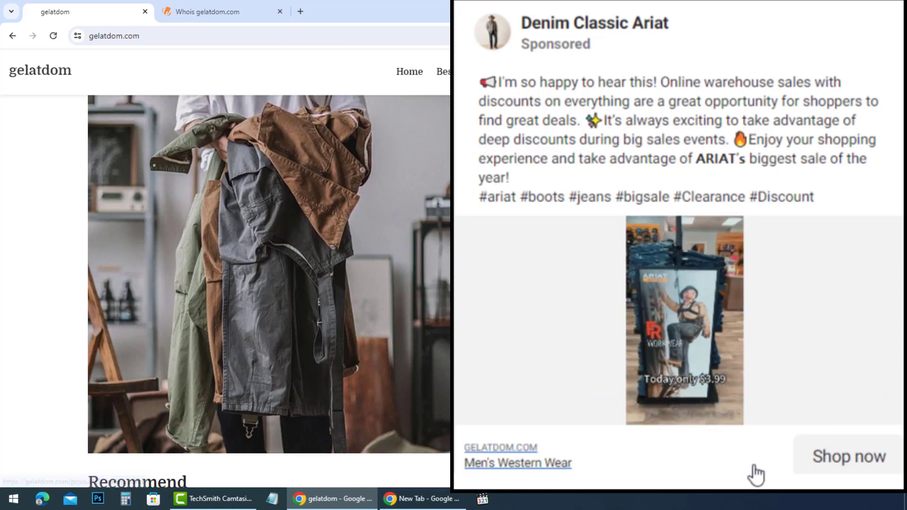
pyautogui.scroll(-3, 169, 264)
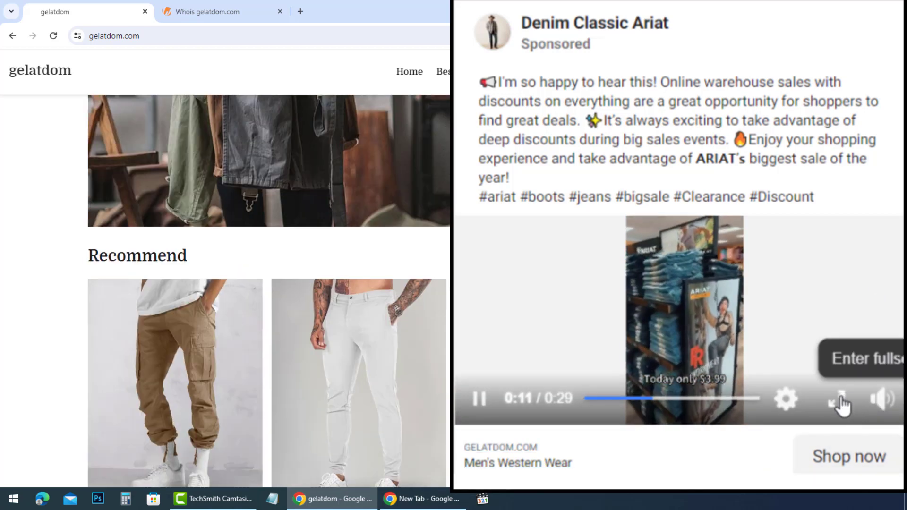
pyautogui.scroll(4, 169, 263)
pyautogui.scroll(-1, 269, 283)
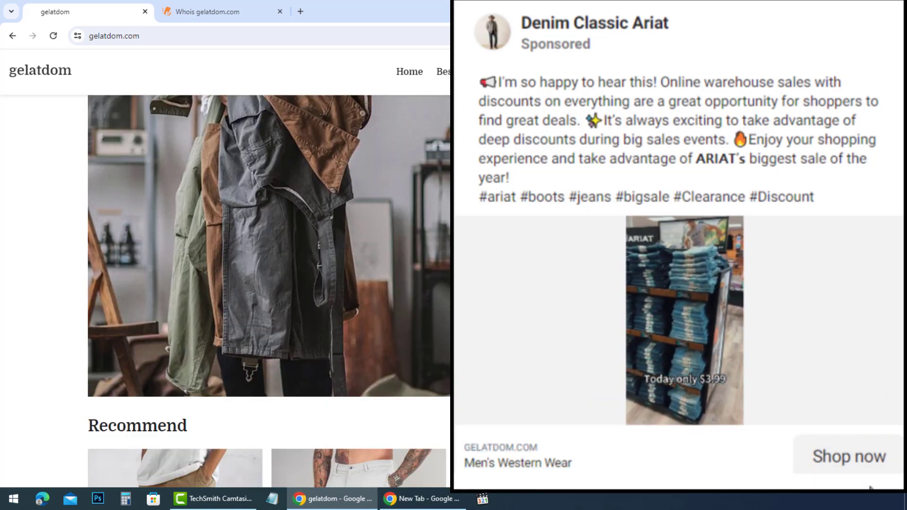
pyautogui.scroll(-2, 499, 298)
pyautogui.scroll(-3, 498, 320)
pyautogui.scroll(-3, 496, 330)
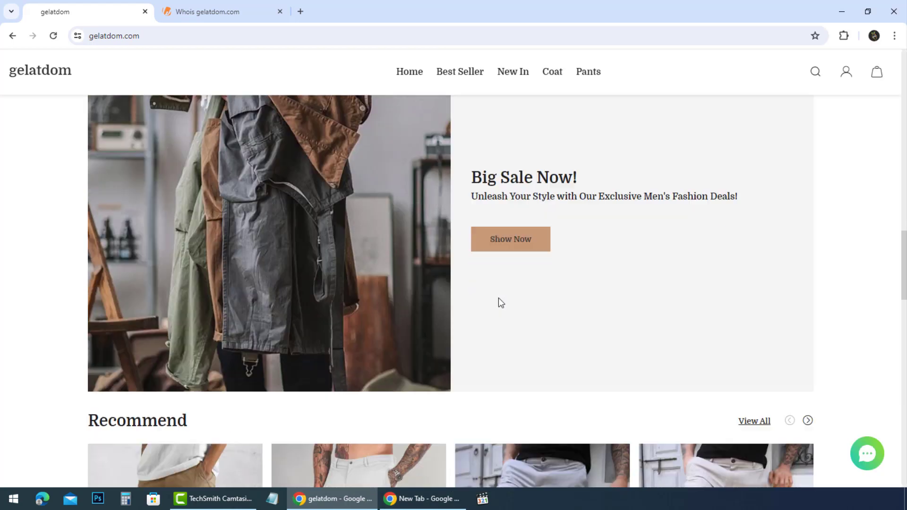
pyautogui.scroll(-3, 496, 331)
pyautogui.scroll(-4, 496, 331)
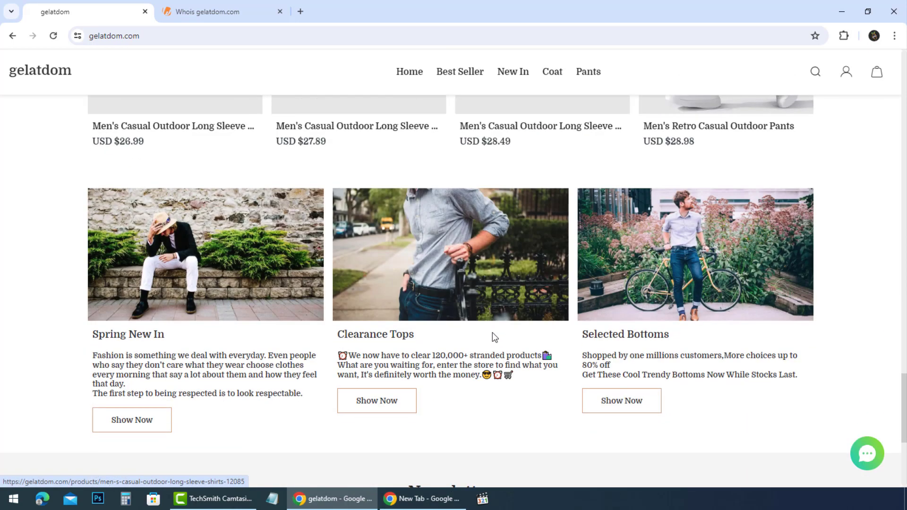
pyautogui.scroll(-2, 493, 333)
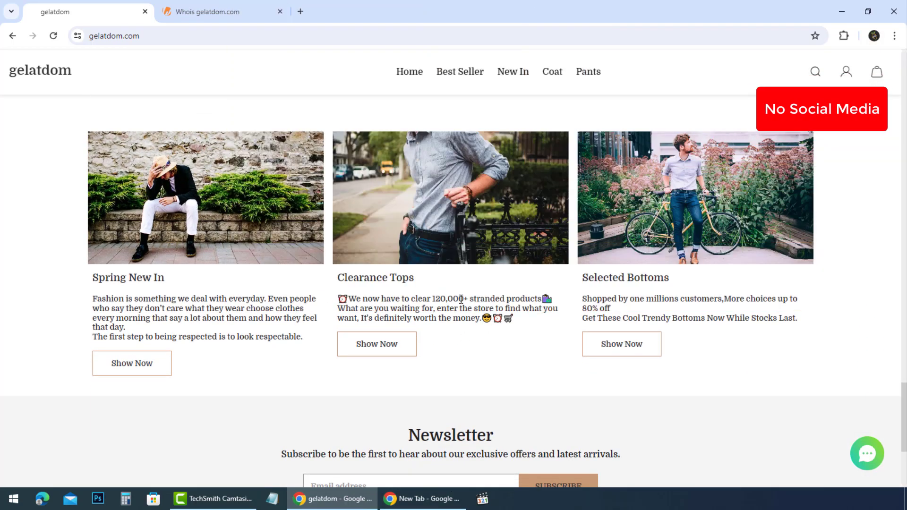
pyautogui.scroll(-3, 492, 325)
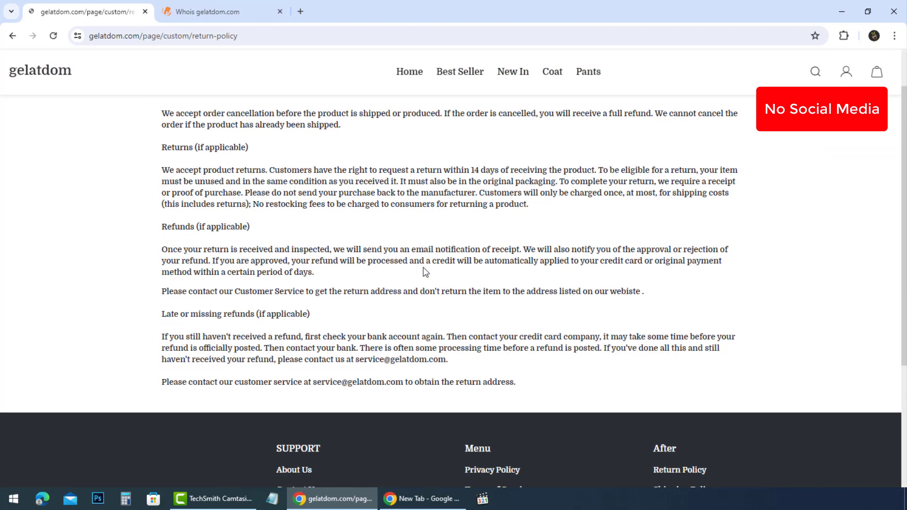
pyautogui.scroll(-2, 425, 272)
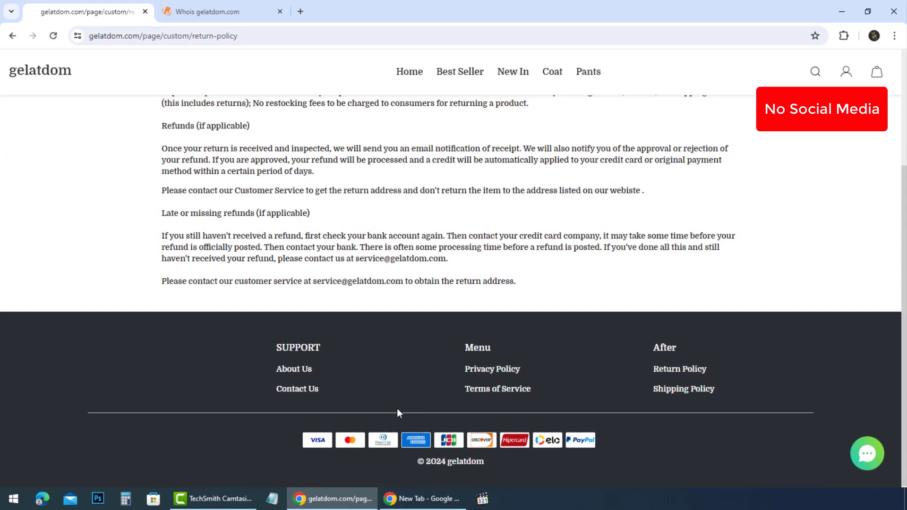
# - Switch to the 'Whois gelatdom.com' tab to check the domain registration
pyautogui.click(213, 11)
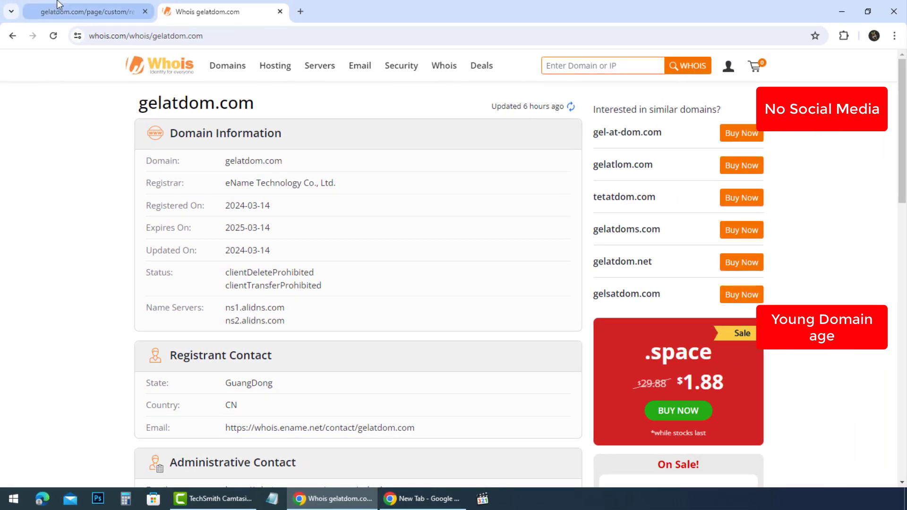
# - Return to the gelatdom.com Contact Us tab after reviewing the registration dates
pyautogui.click(58, 4)
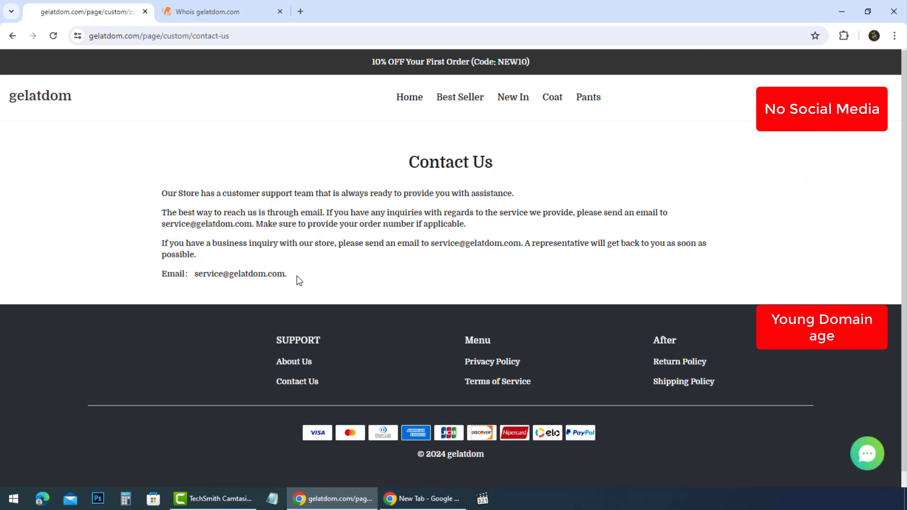
# - Highlight the lone support email on Contact Us as a fake-contact flag
pyautogui.moveTo(216, 284); pyautogui.dragTo(195, 273)
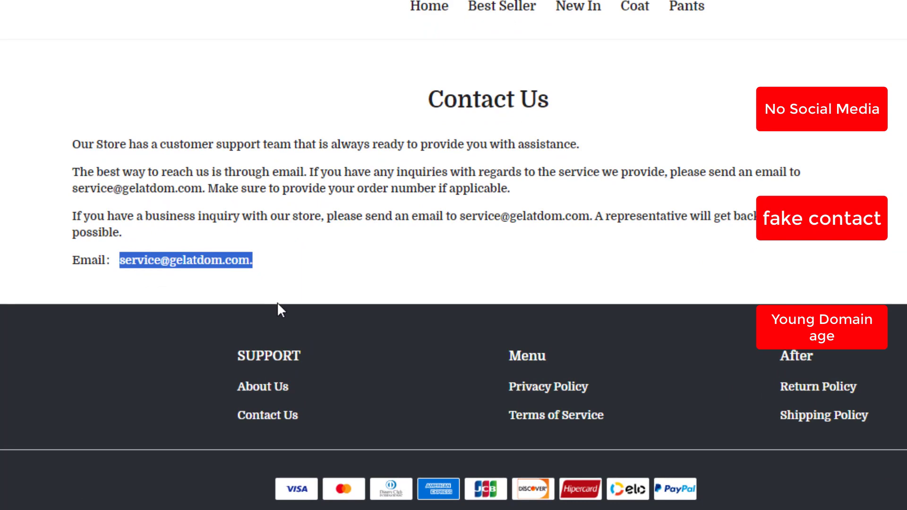
pyautogui.click(329, 261)
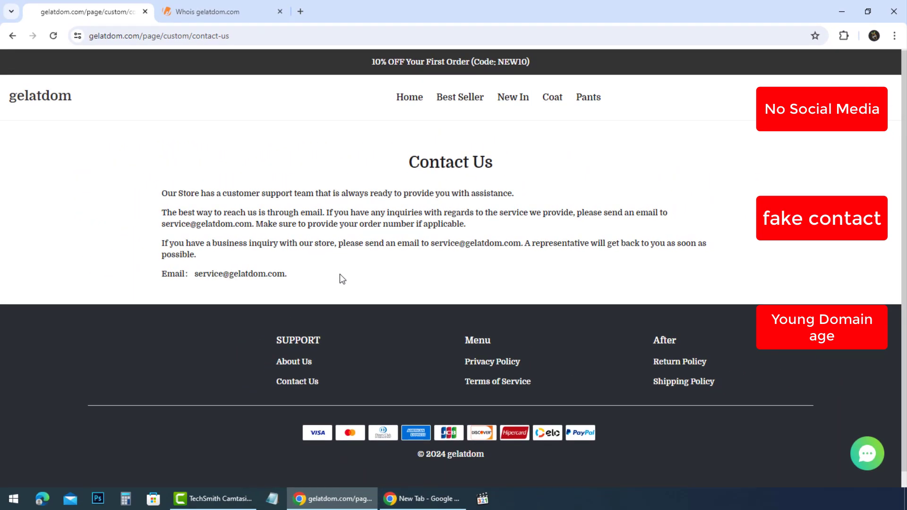
# - Open the Men's Khaki Stretch Twill Pants product page from the store homepage
pyautogui.click(409, 96)
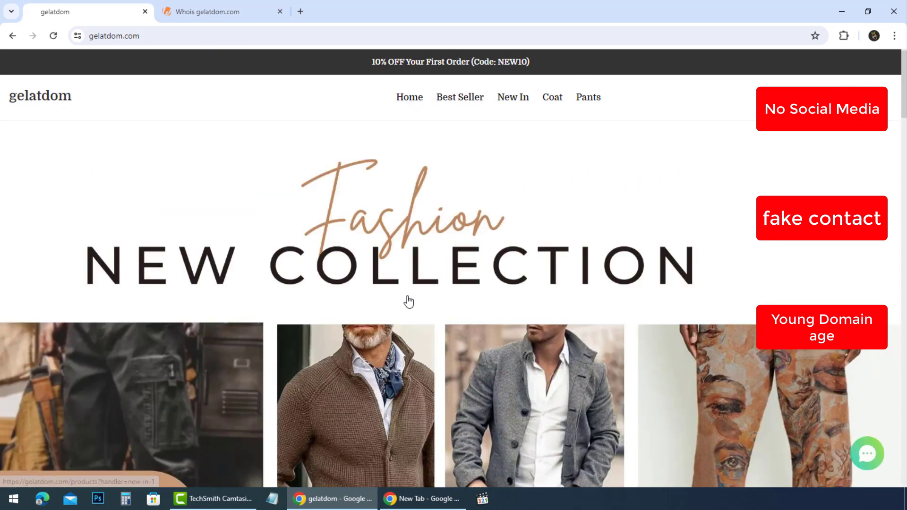
pyautogui.scroll(-4, 408, 301)
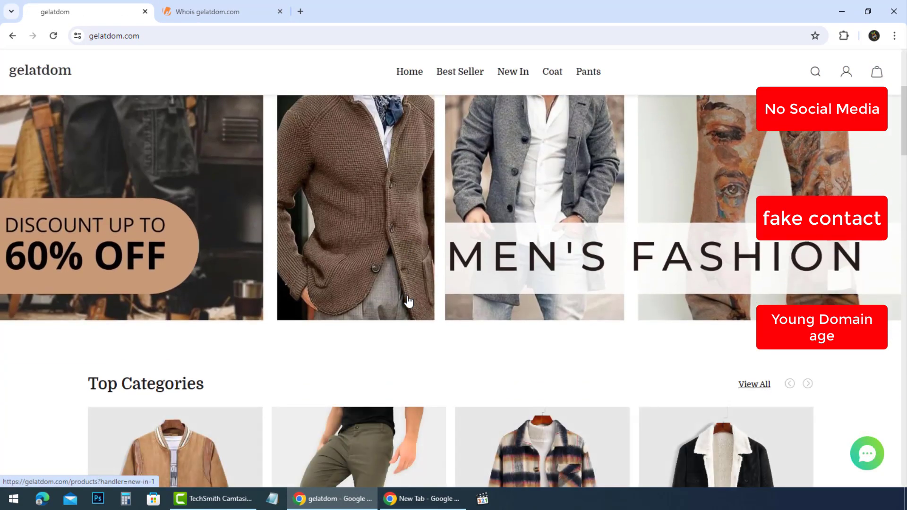
pyautogui.scroll(-3, 408, 302)
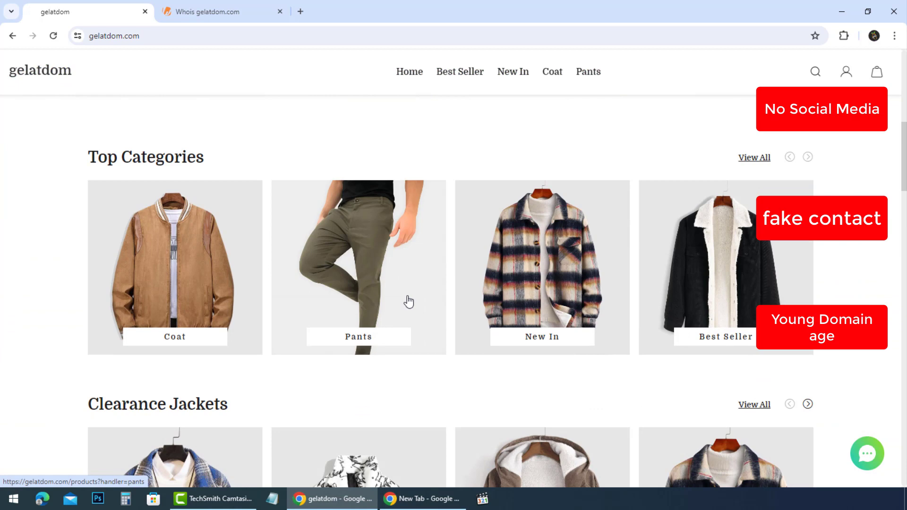
pyautogui.scroll(-4, 408, 301)
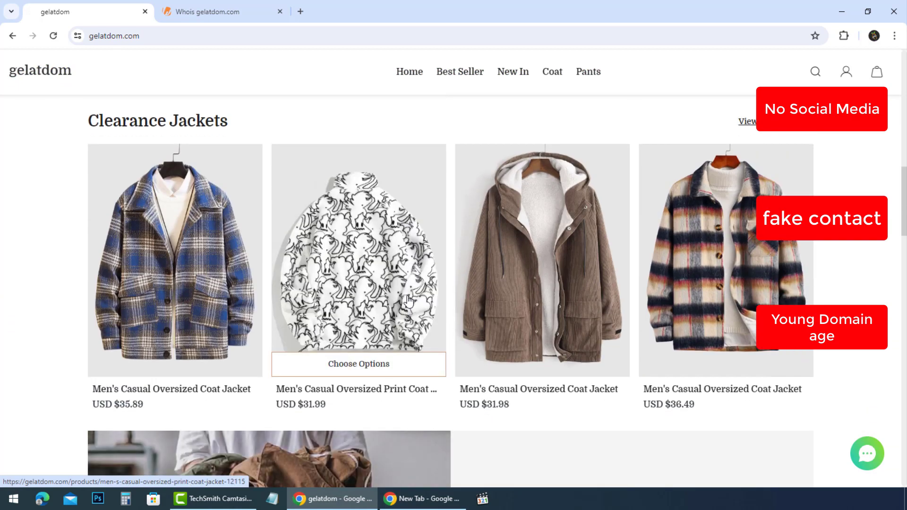
pyautogui.scroll(-3, 408, 300)
pyautogui.scroll(-3, 409, 302)
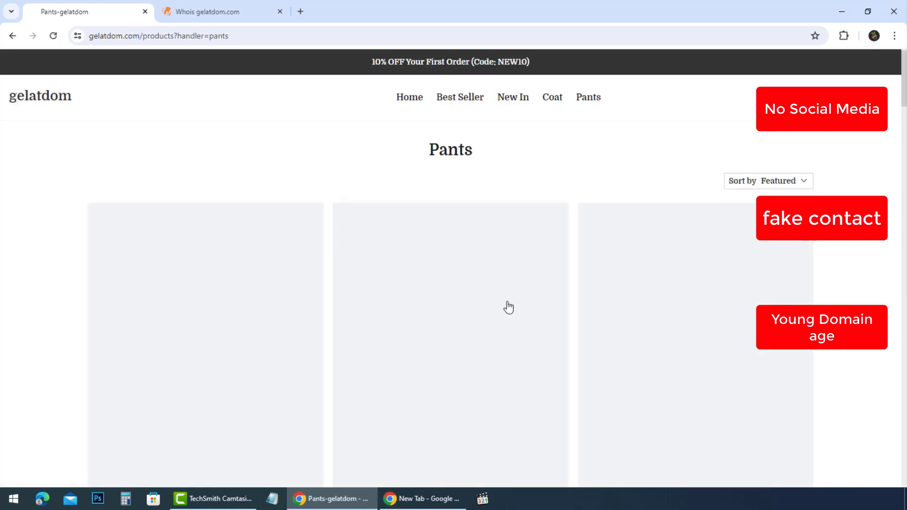
pyautogui.scroll(-3, 508, 307)
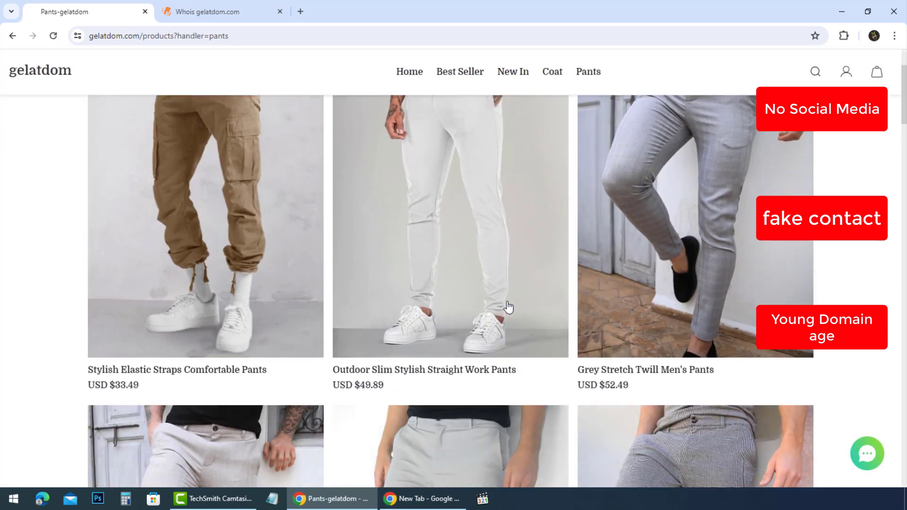
pyautogui.scroll(-2, 507, 307)
pyautogui.scroll(-2, 508, 307)
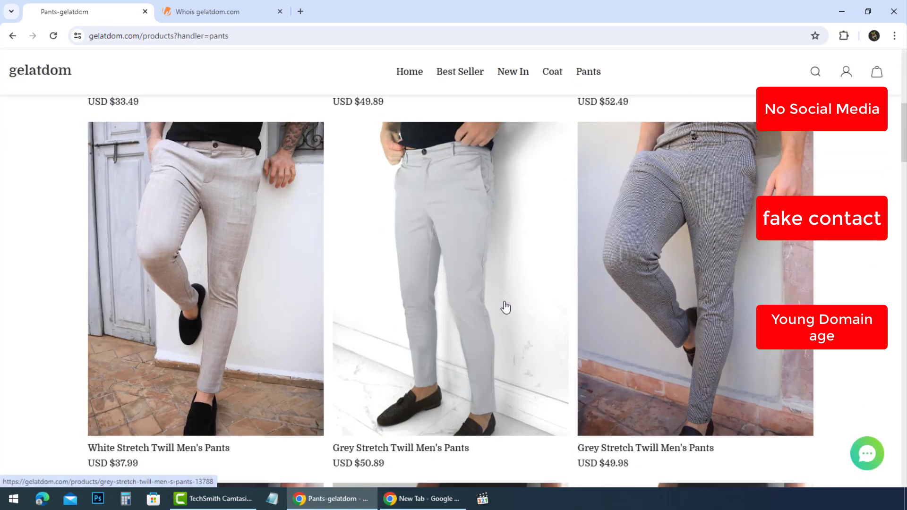
pyautogui.scroll(-5, 506, 307)
pyautogui.scroll(-5, 506, 307)
pyautogui.scroll(-2, 311, 283)
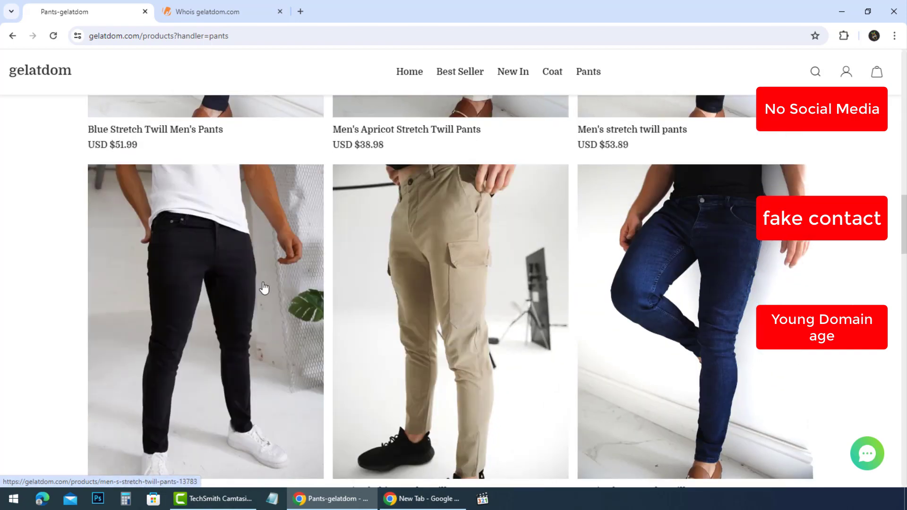
pyautogui.click(382, 291)
pyautogui.scroll(-3, 384, 324)
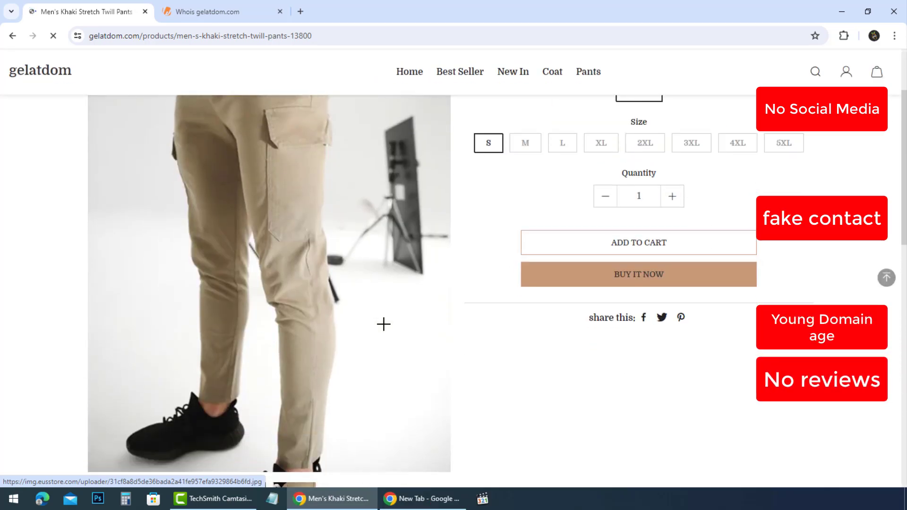
pyautogui.scroll(-5, 383, 325)
pyautogui.scroll(-4, 383, 325)
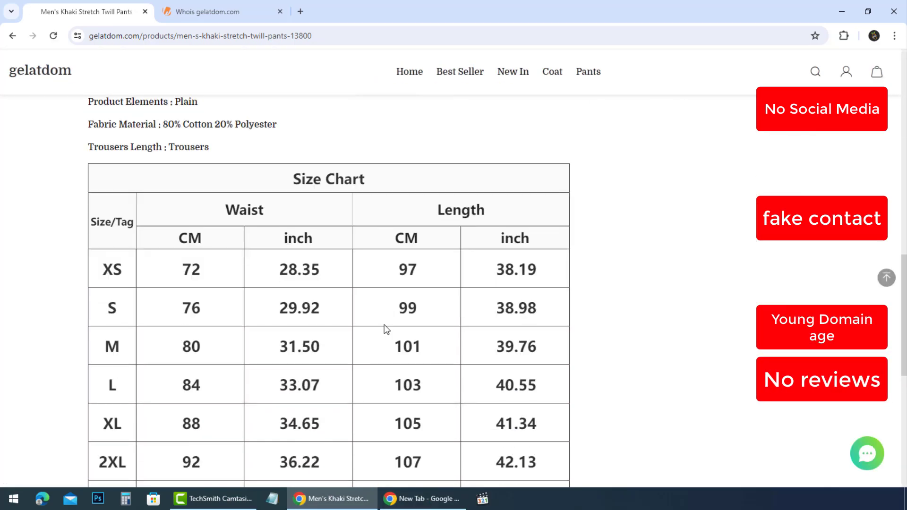
pyautogui.scroll(-5, 385, 327)
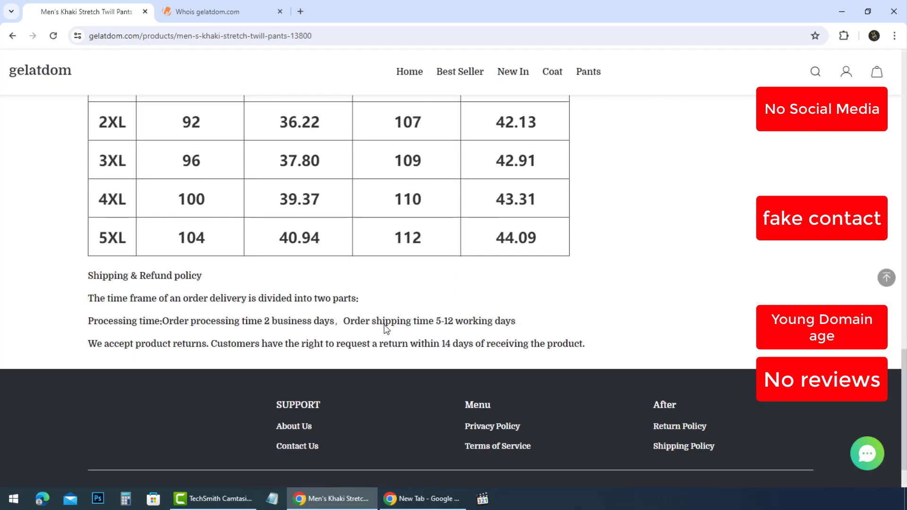
pyautogui.scroll(5, 385, 328)
pyautogui.scroll(2, 385, 328)
pyautogui.scroll(4, 385, 328)
pyautogui.scroll(6, 385, 328)
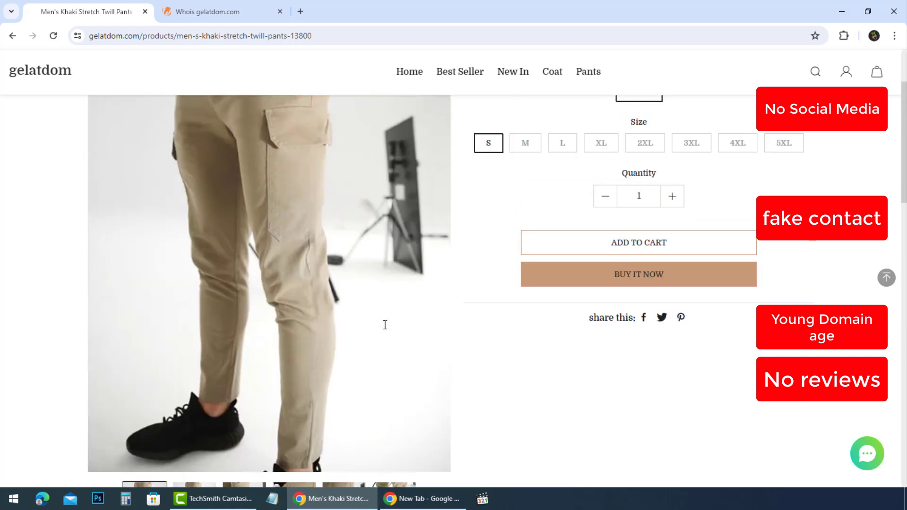
# - Proceed to checkout for the khaki stretch twill pants, totalling USD $53.49
pyautogui.click(567, 286)
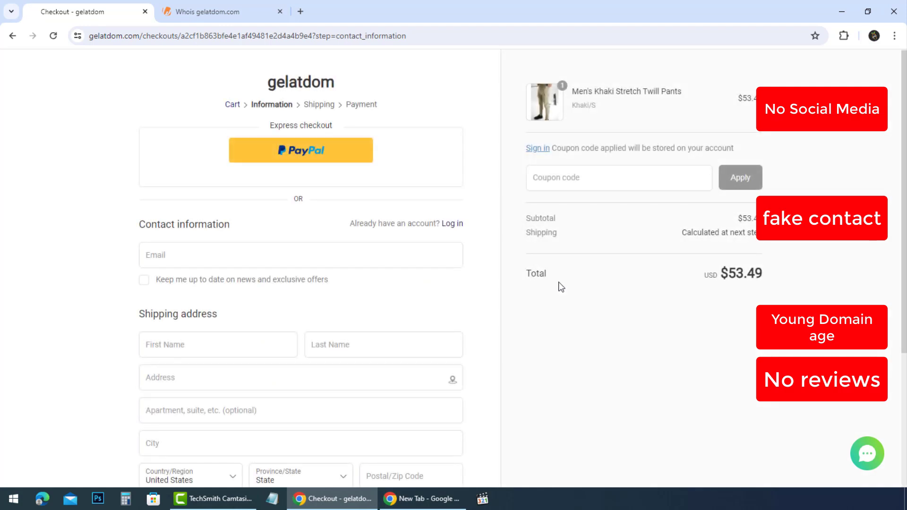
pyautogui.scroll(-1, 536, 311)
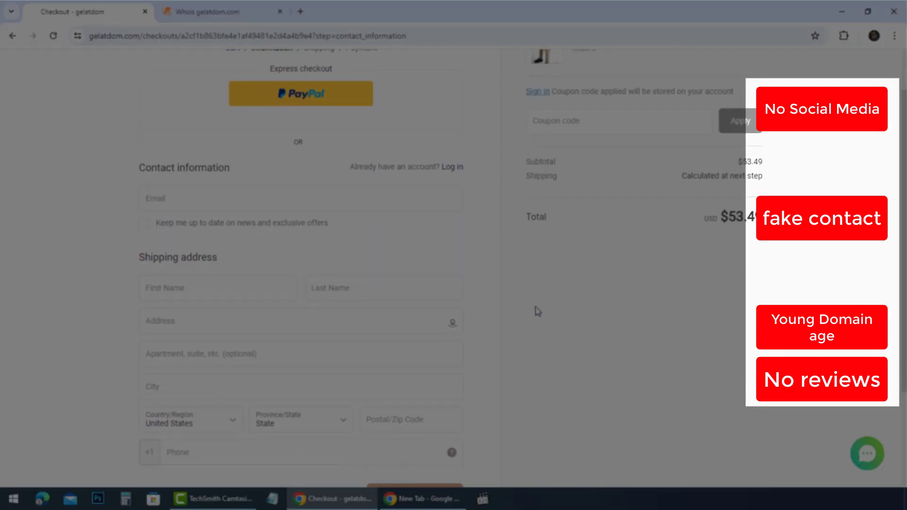
pyautogui.scroll(-2, 536, 311)
pyautogui.scroll(-1, 537, 311)
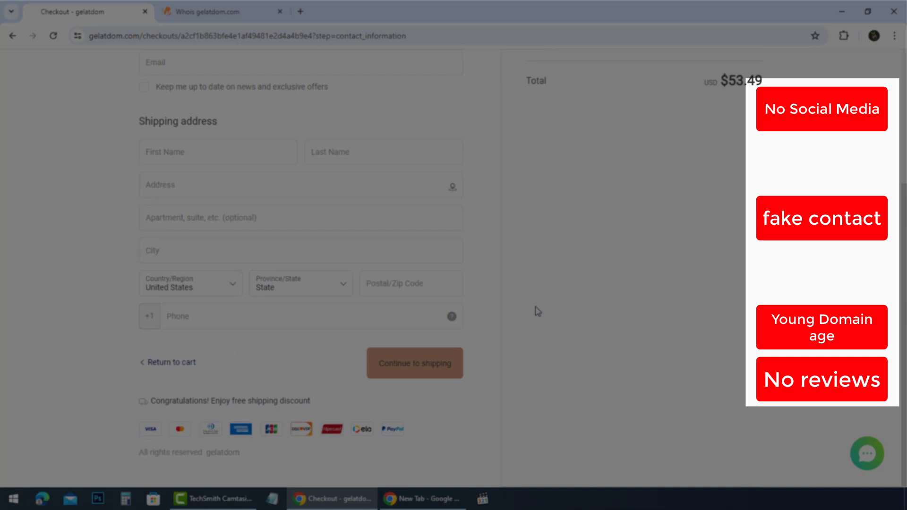
pyautogui.scroll(4, 536, 311)
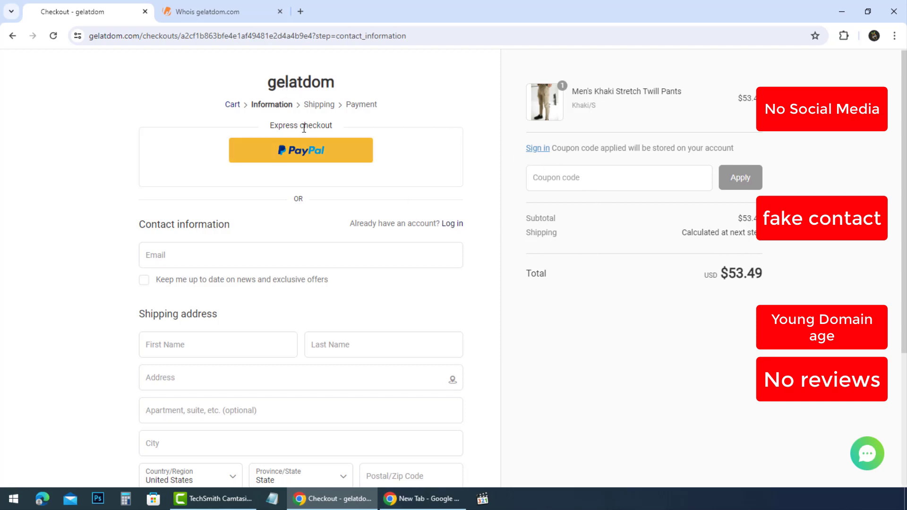
# - Return to the gelatdom.com homepage via the logo
pyautogui.click(273, 90)
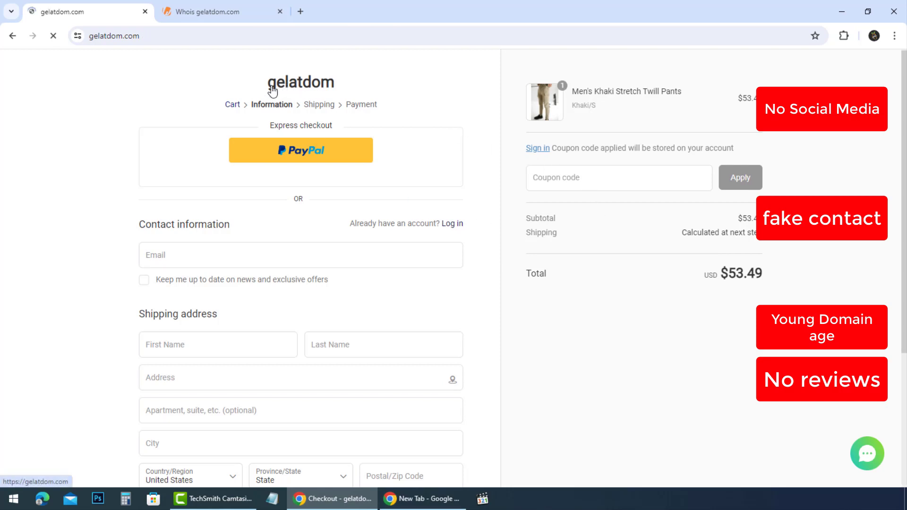
pyautogui.scroll(-5, 412, 219)
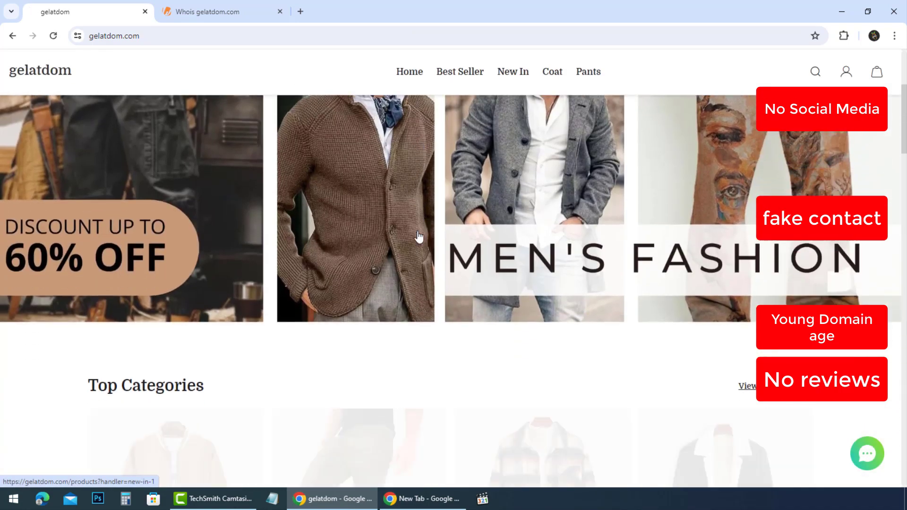
pyautogui.scroll(-3, 429, 267)
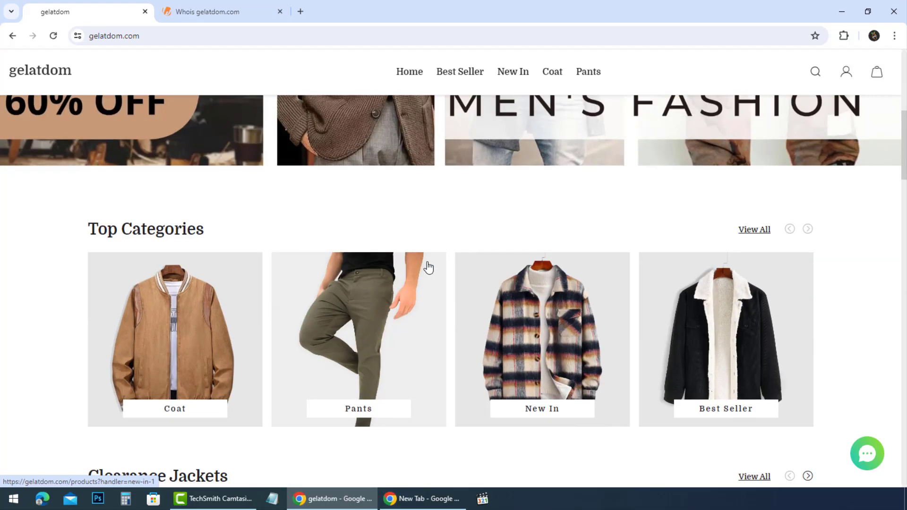
pyautogui.scroll(-2, 429, 267)
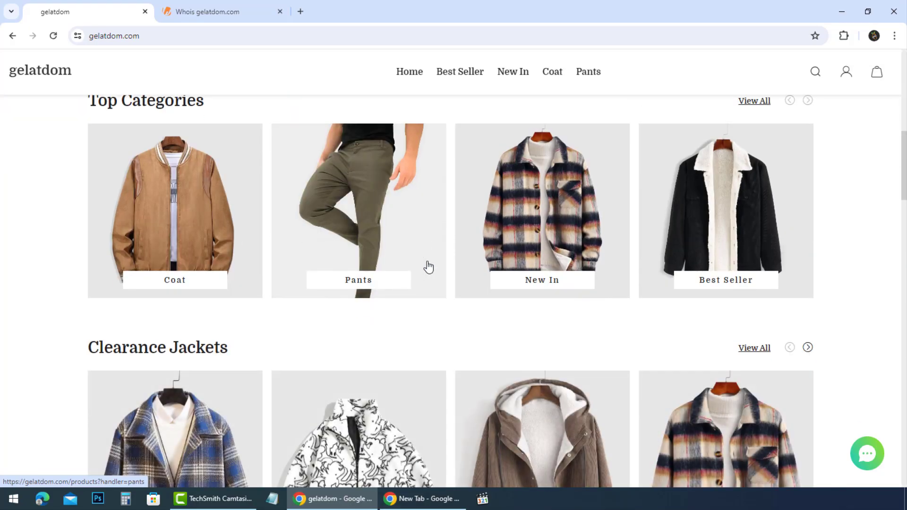
pyautogui.scroll(-4, 429, 267)
pyautogui.scroll(-4, 429, 267)
pyautogui.scroll(-1, 428, 267)
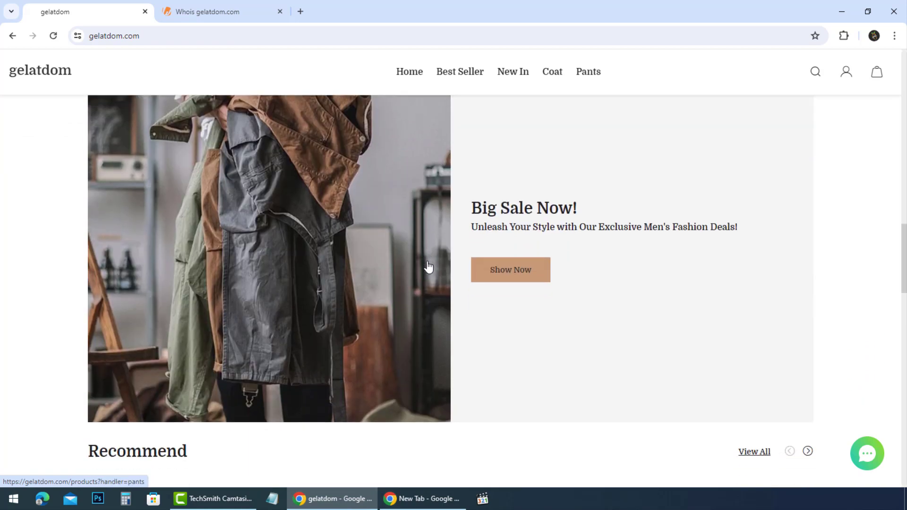
pyautogui.scroll(-4, 429, 267)
pyautogui.scroll(-4, 428, 267)
pyautogui.scroll(-3, 428, 267)
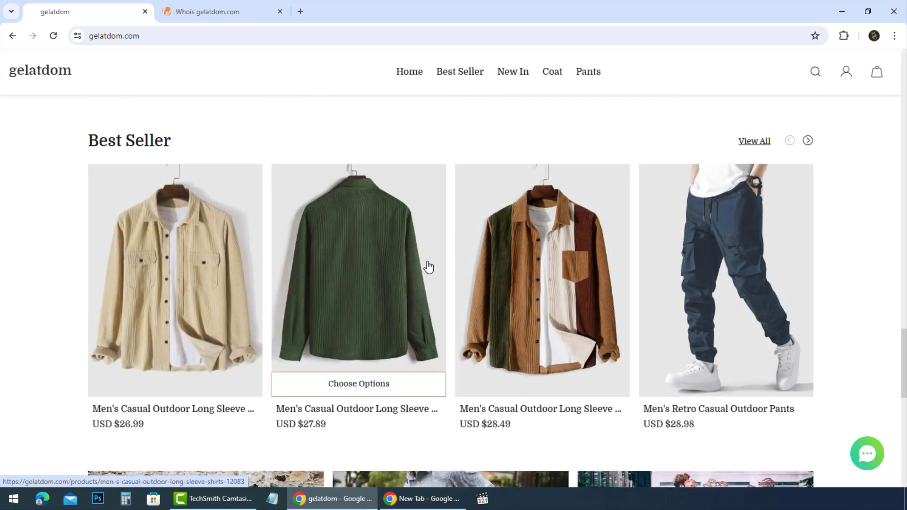
pyautogui.scroll(-1, 428, 267)
pyautogui.scroll(-5, 429, 267)
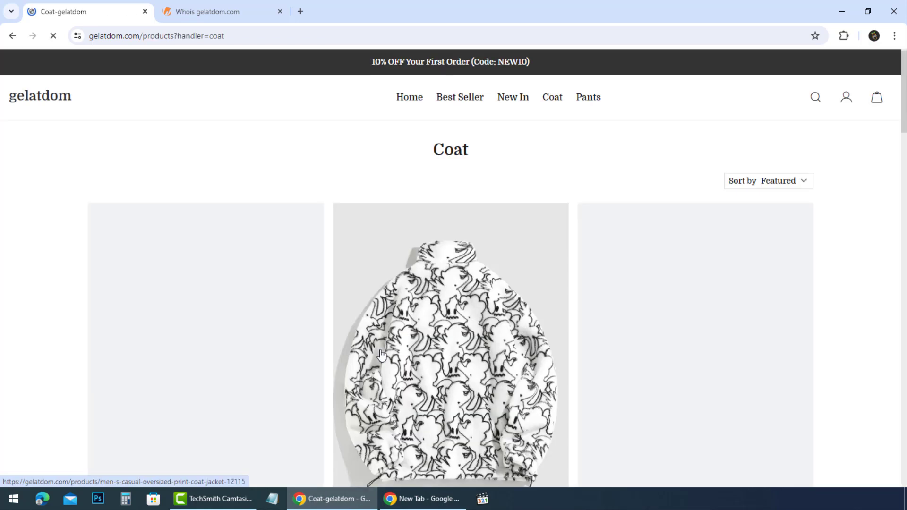
pyautogui.scroll(-4, 381, 352)
pyautogui.scroll(-2, 381, 352)
pyautogui.scroll(-1, 519, 359)
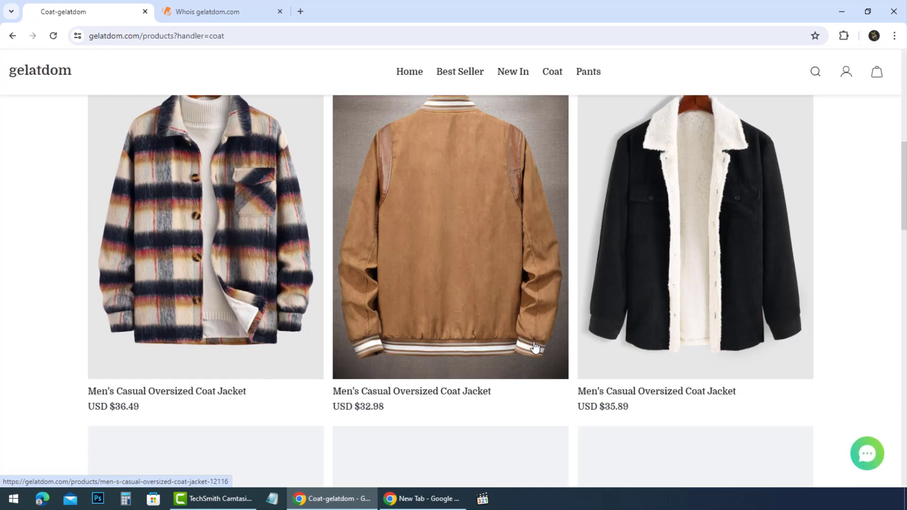